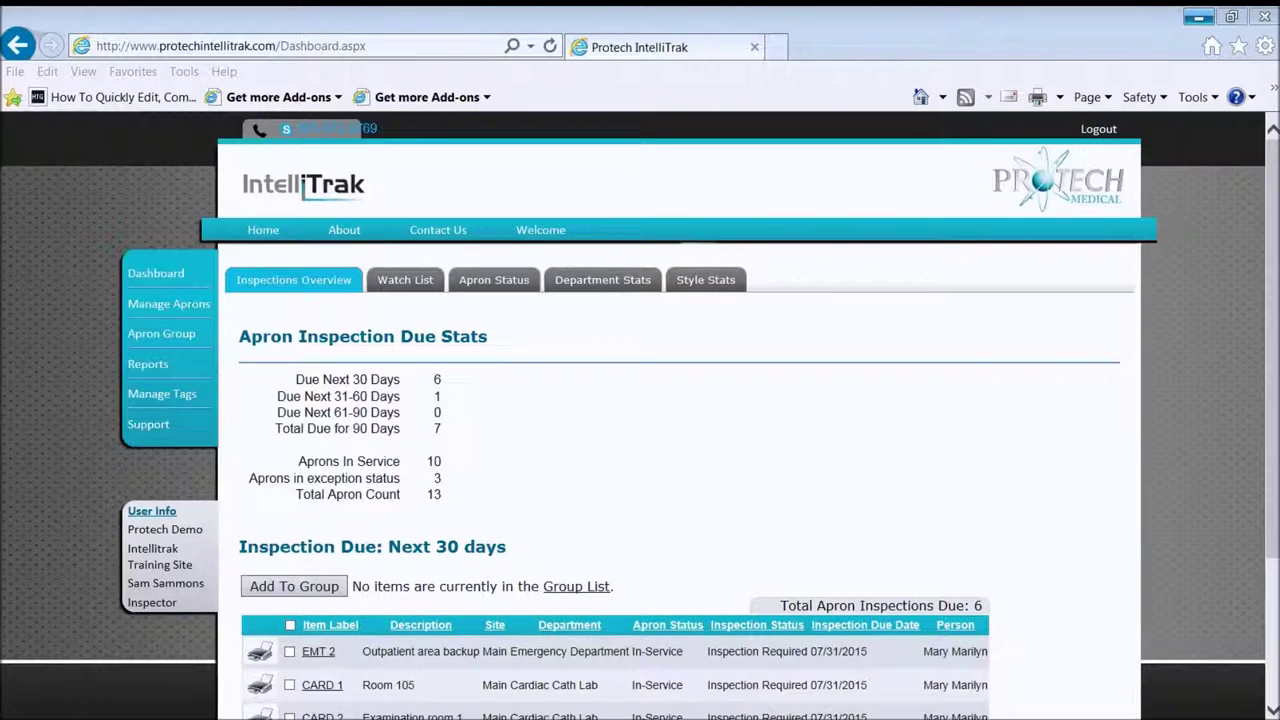
Open the apron search page and review the options for filtering aprons by site and department.
click(169, 304)
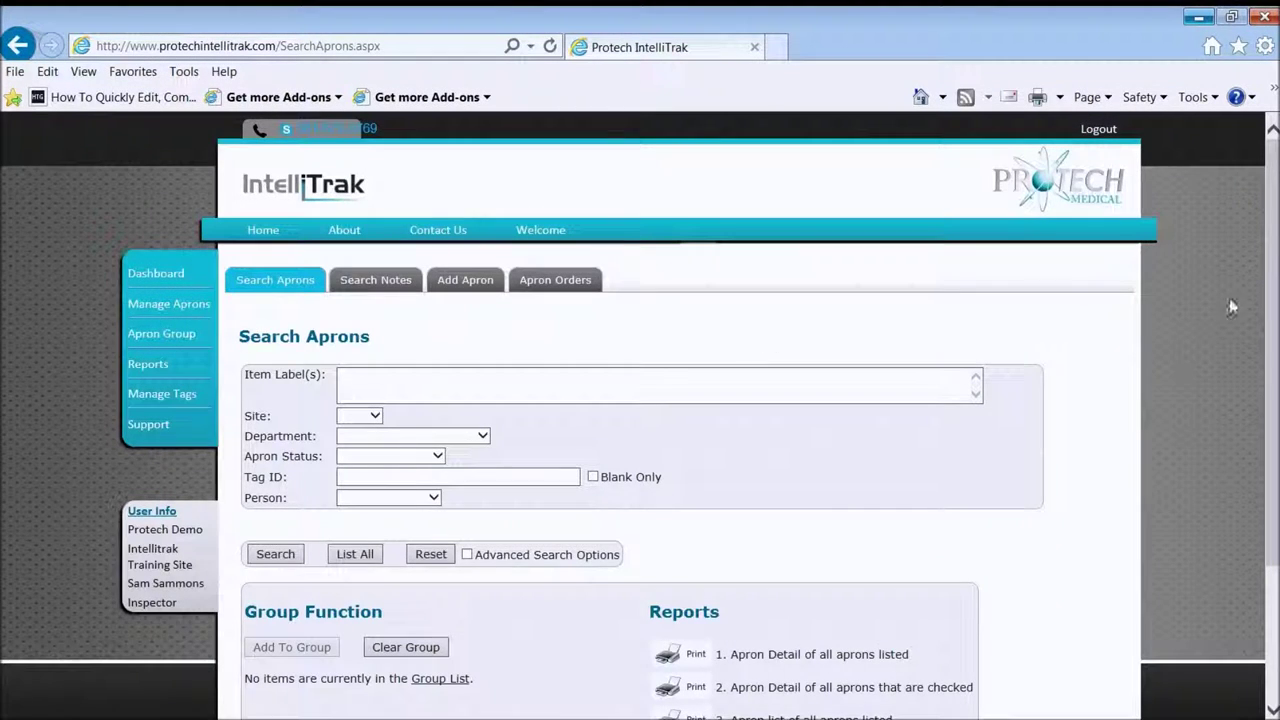
drag(1272, 237, 1273, 446)
scroll(1272, 446, up, 2)
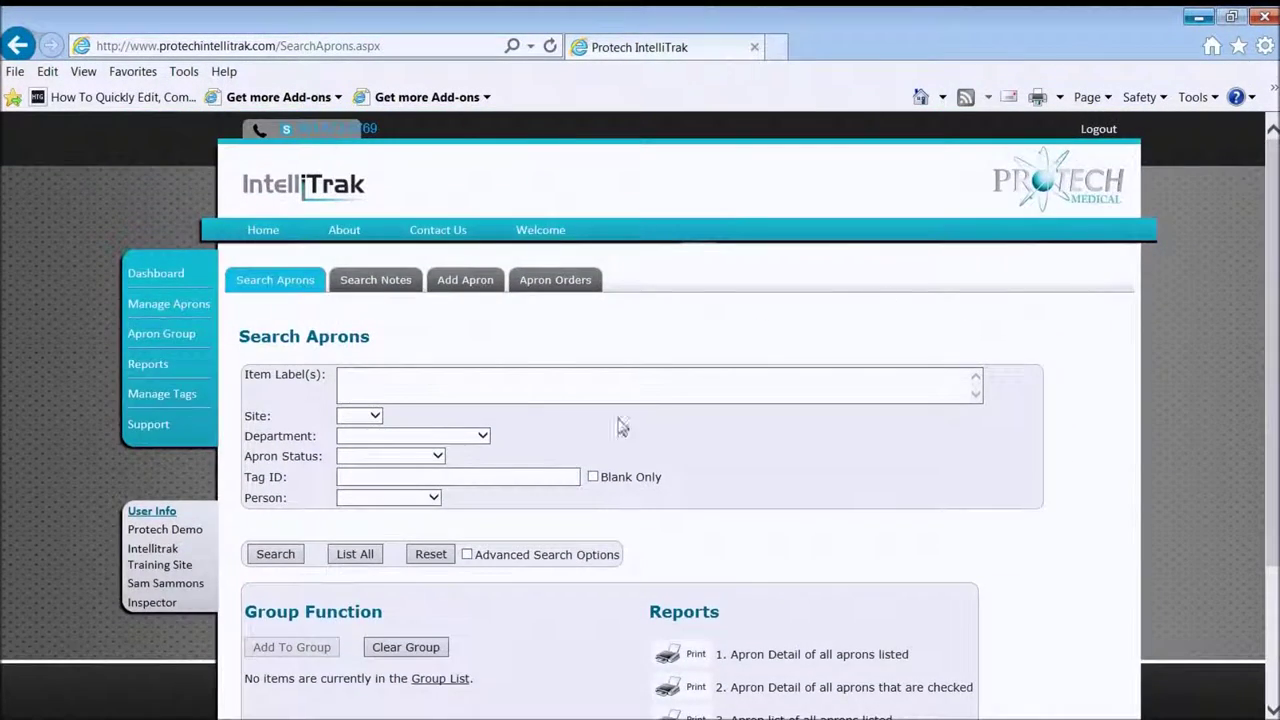
click(376, 418)
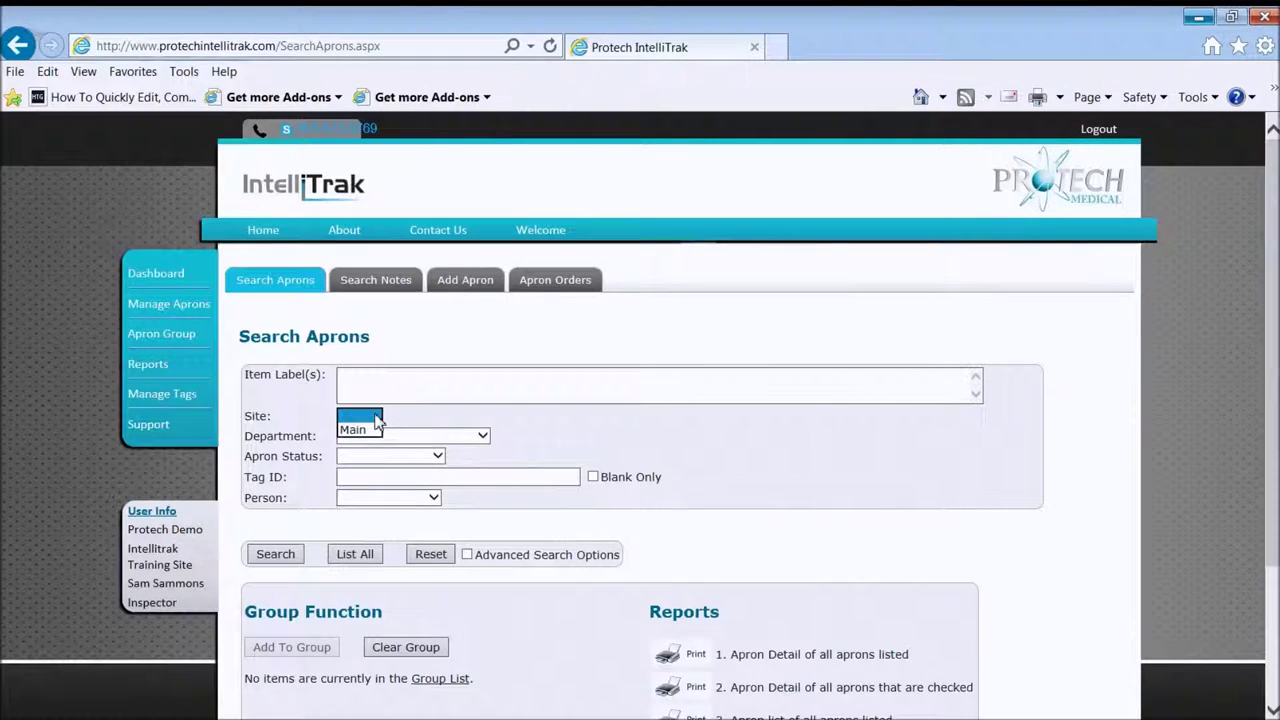
click(376, 418)
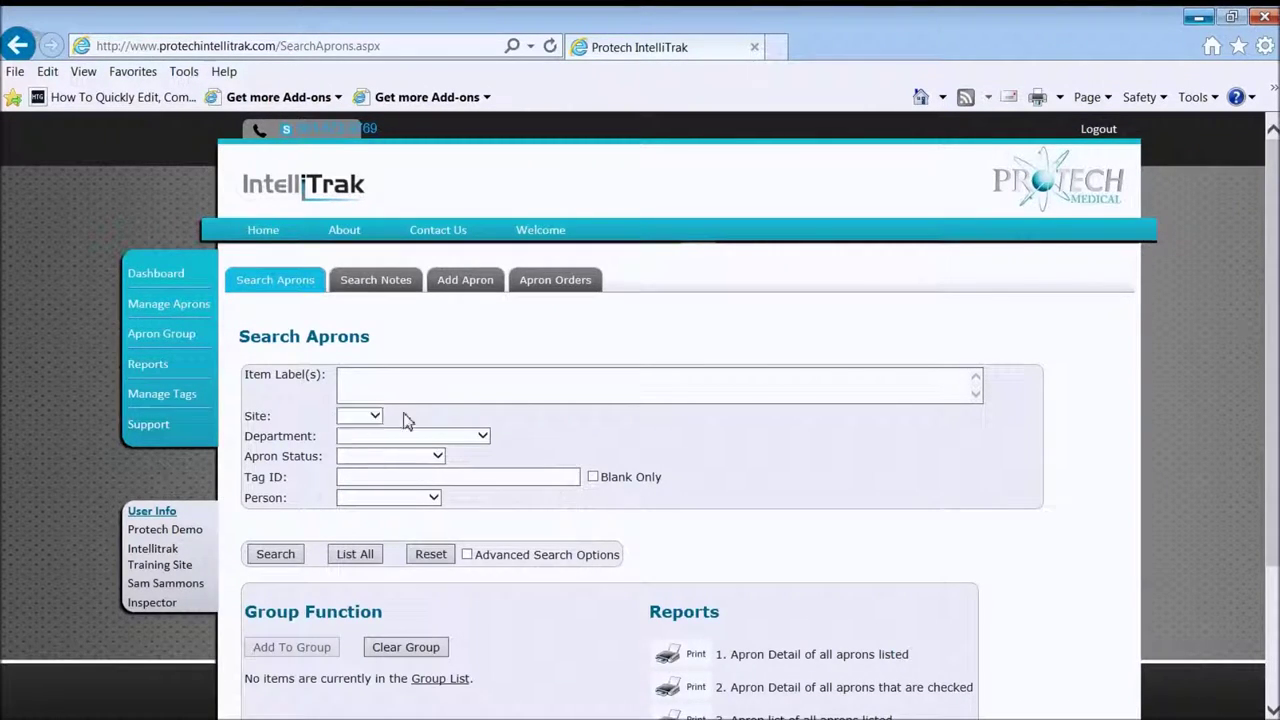
click(484, 437)
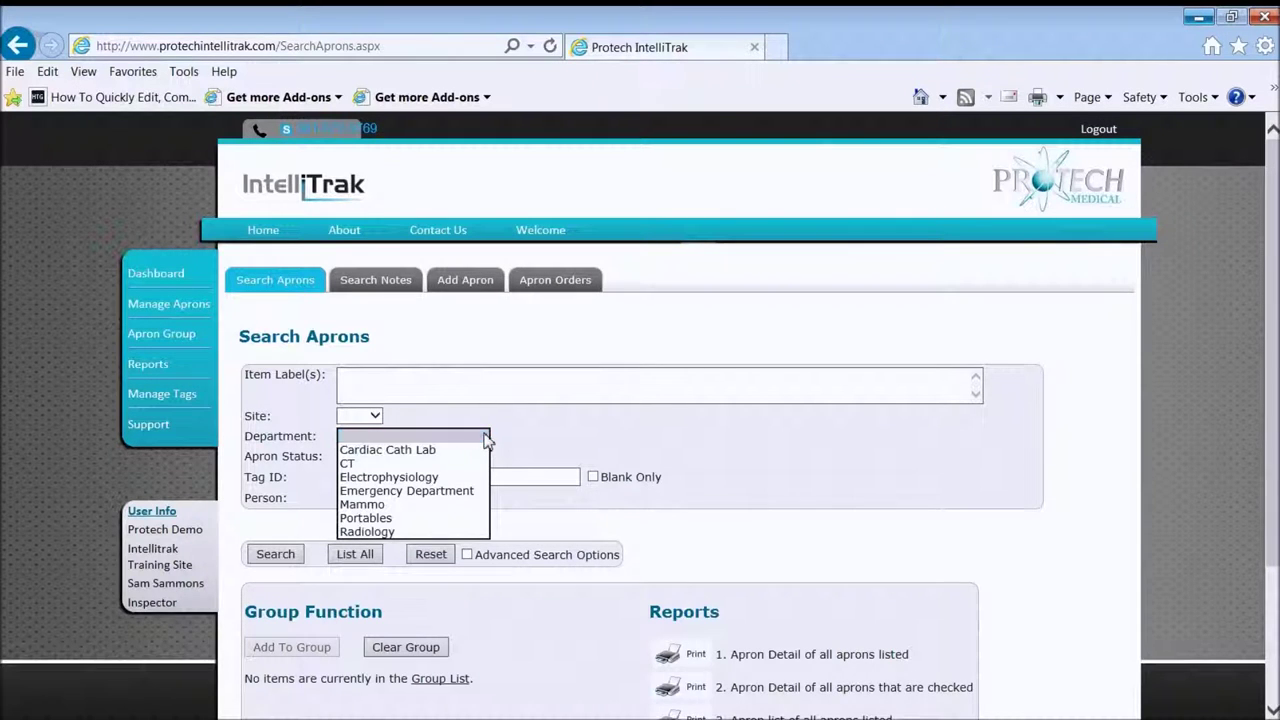
click(485, 437)
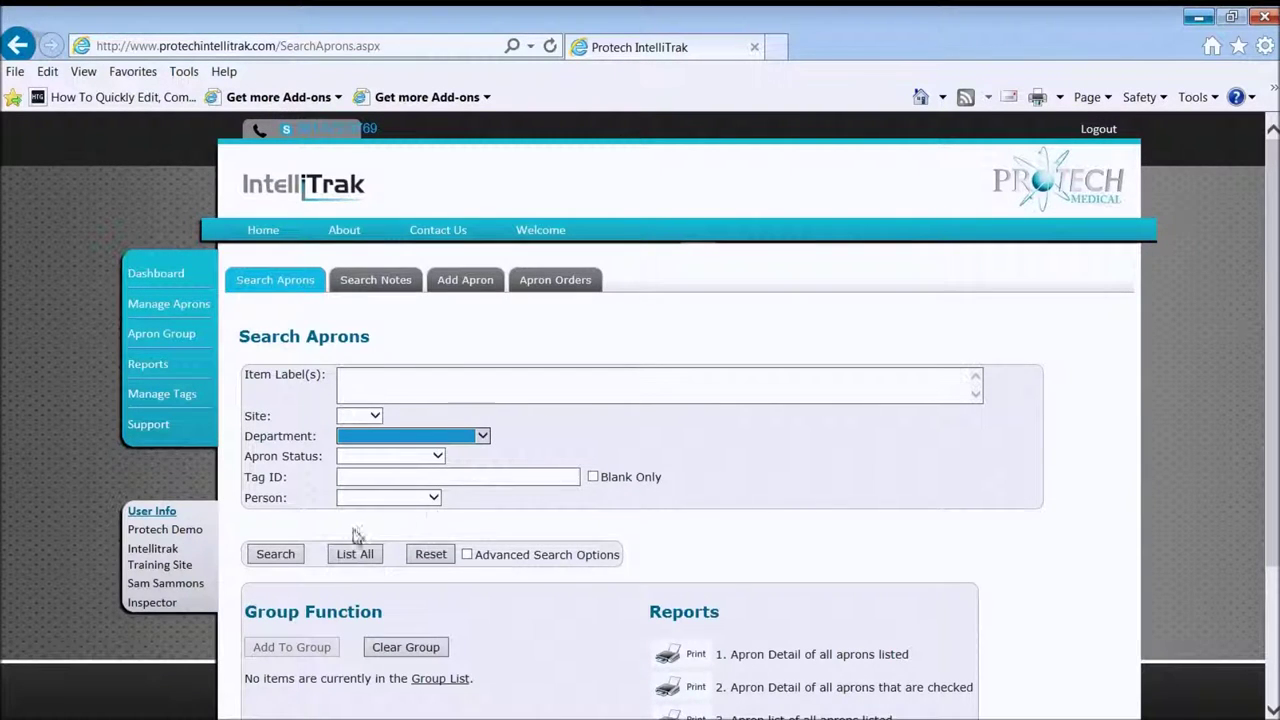
Search for aprons with all filters left blank and look through the full list, group functions and reports.
click(277, 558)
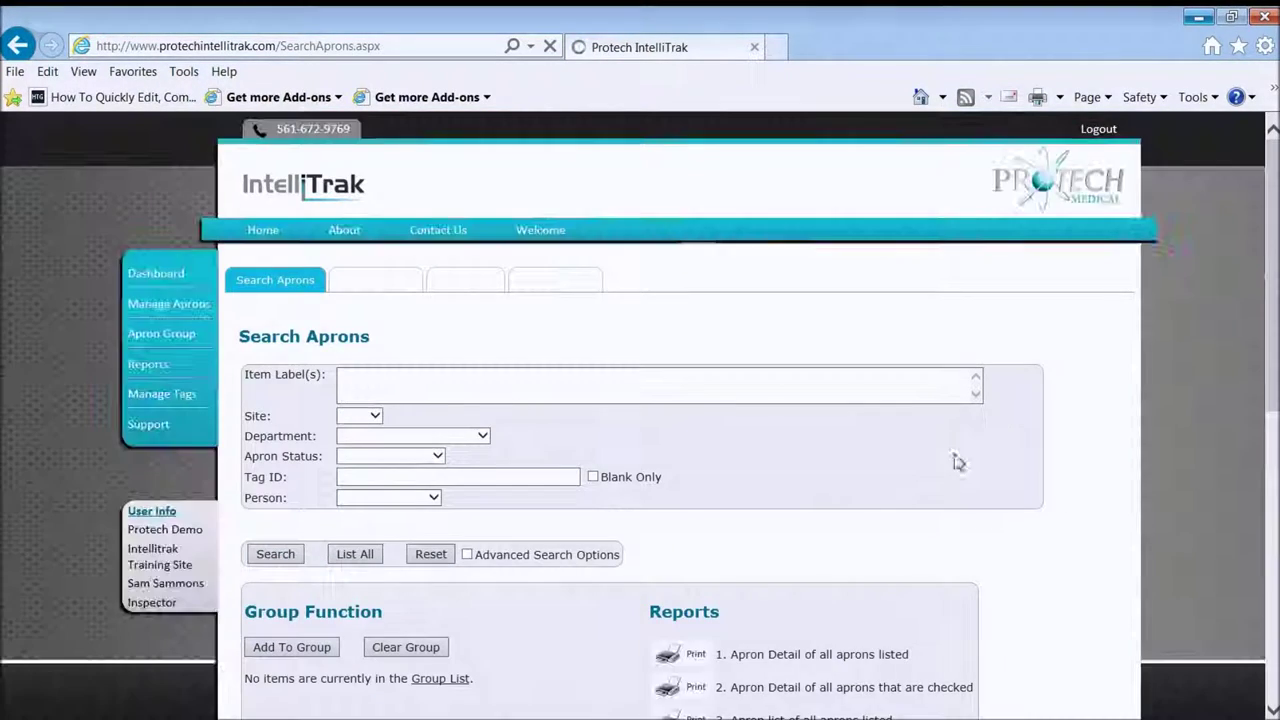
drag(1275, 207, 1275, 478)
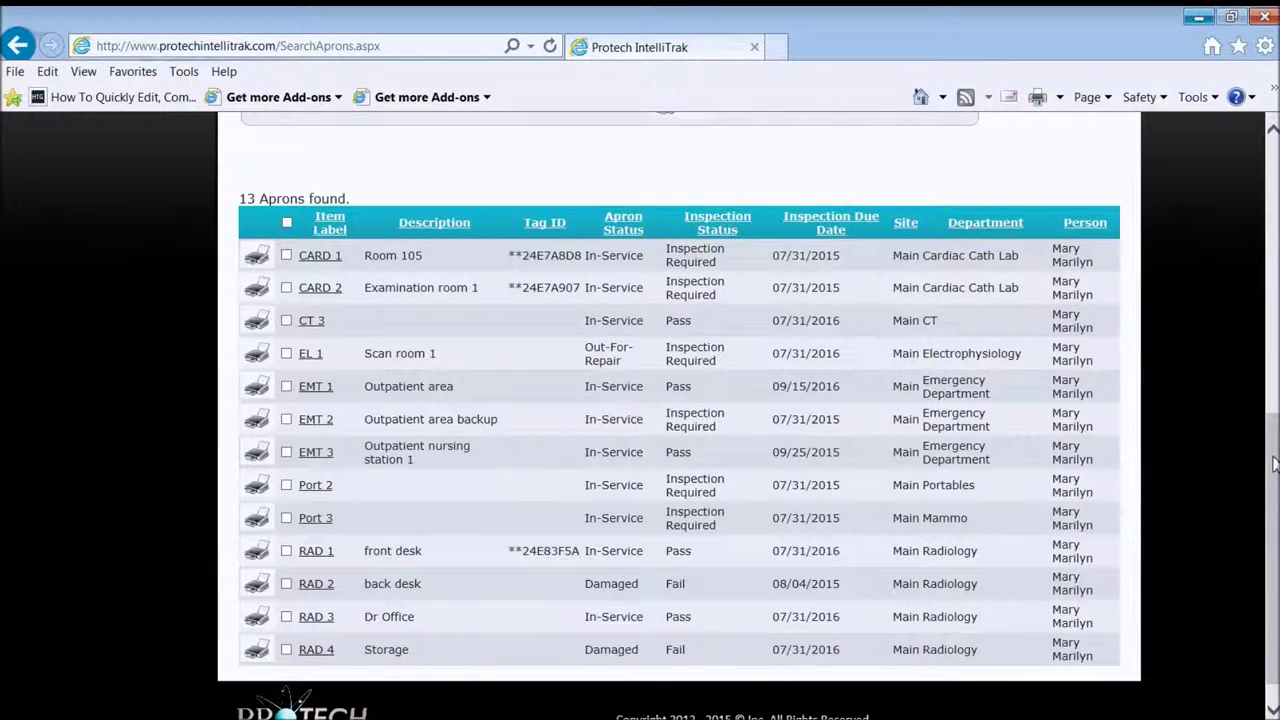
scroll(1275, 463, up, 5)
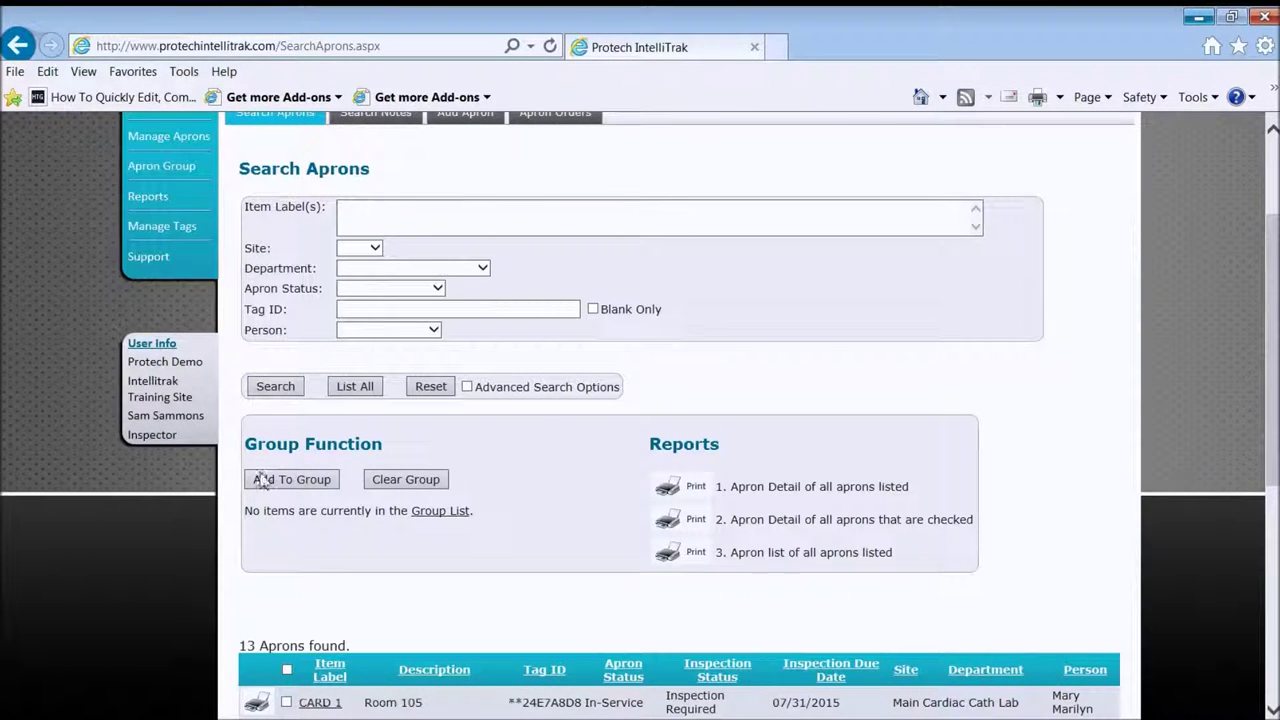
scroll(1272, 350, down, 1)
drag(1272, 350, 1262, 540)
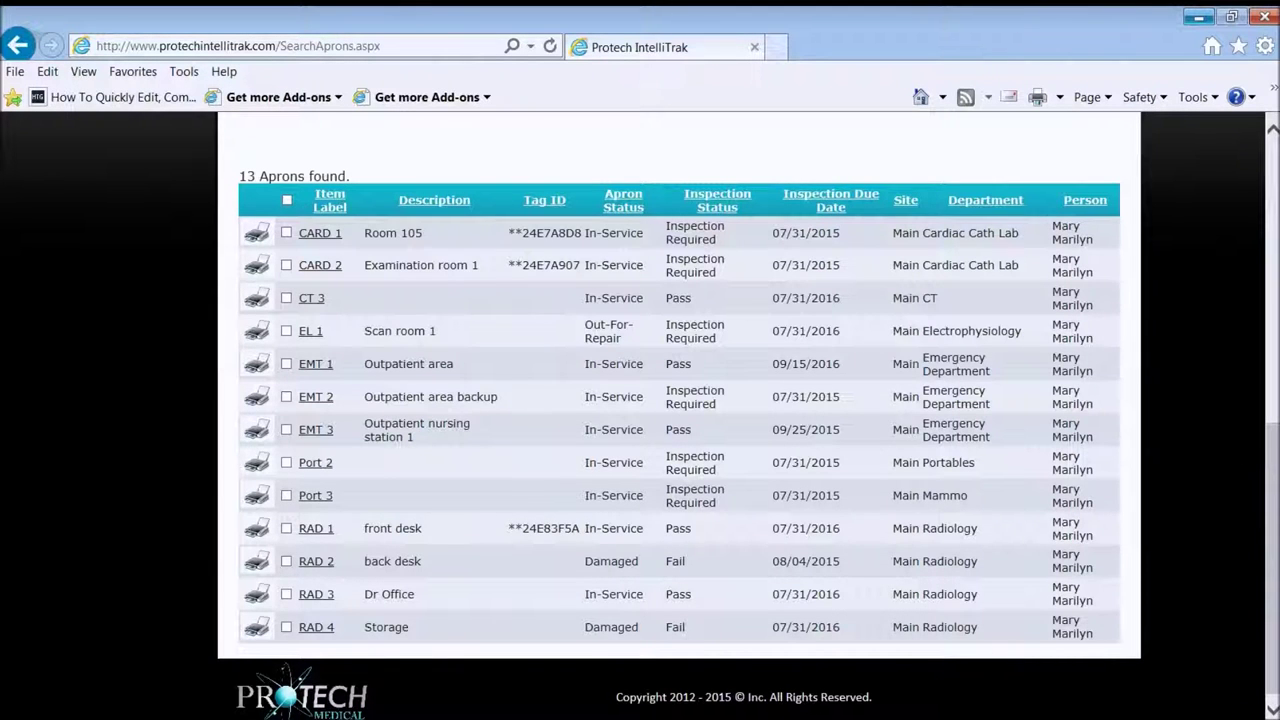
drag(1273, 503, 1241, 243)
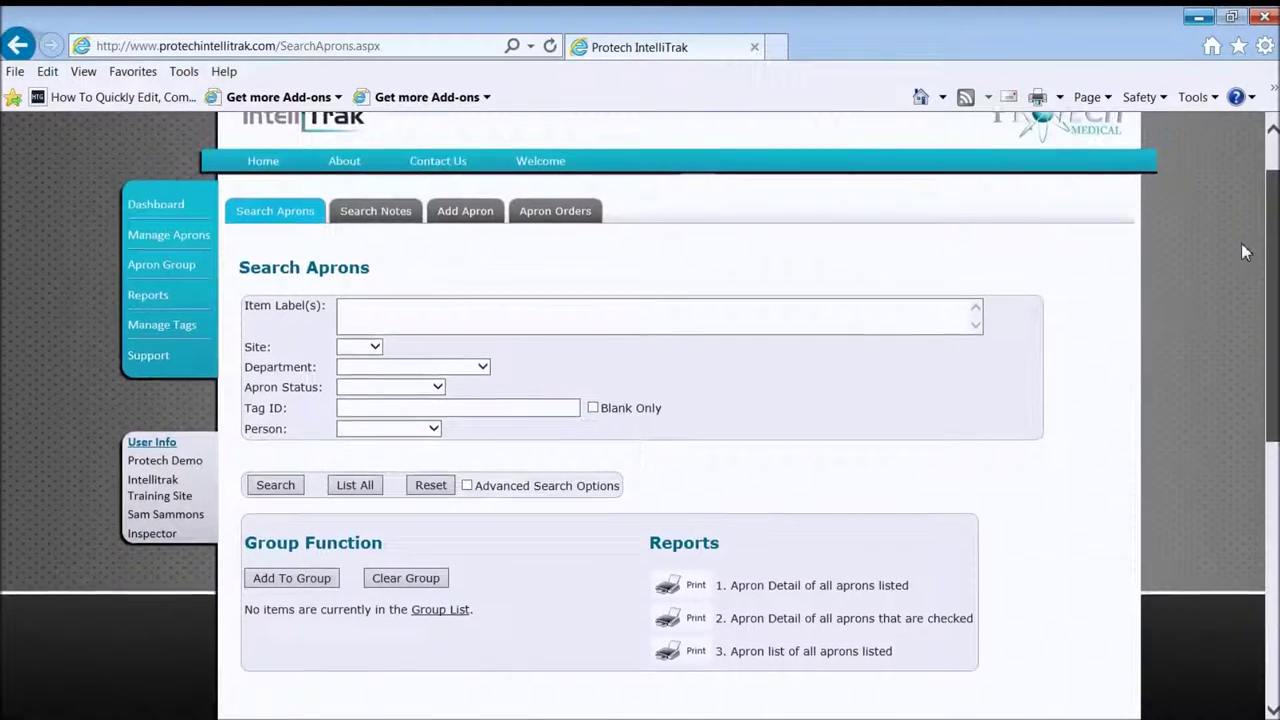
Search the apron notes for the text "dropped".
click(380, 234)
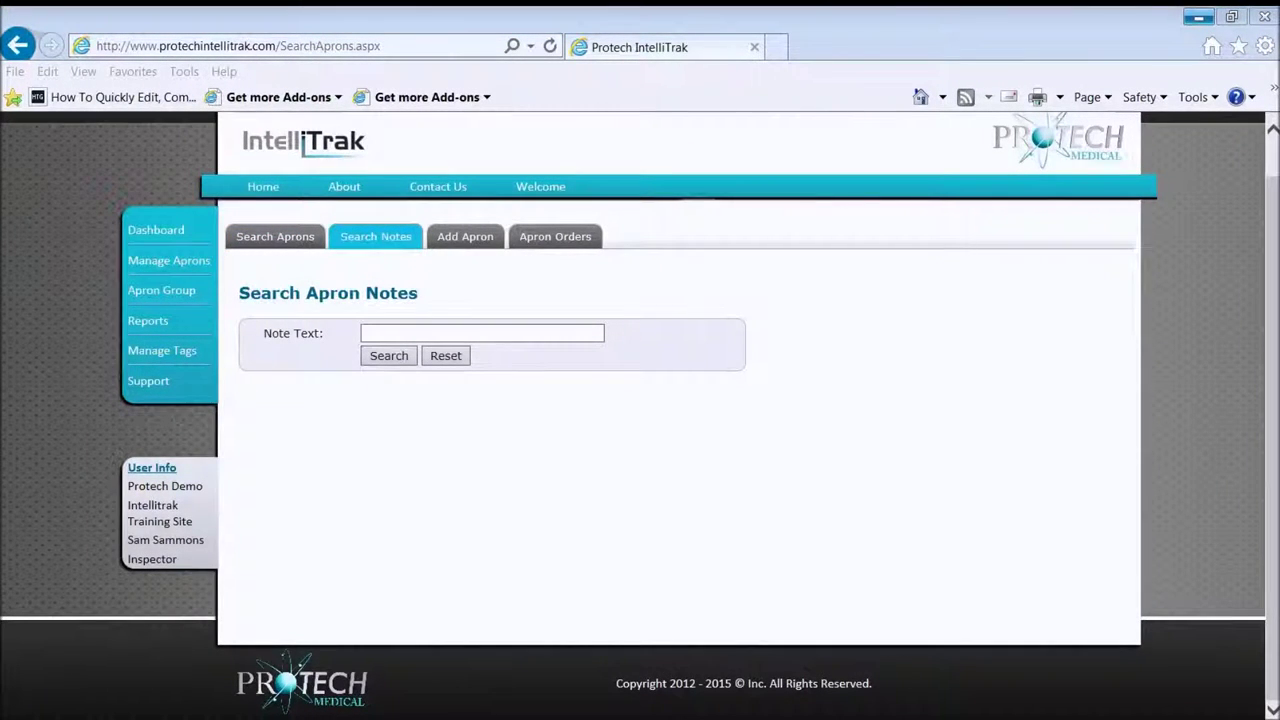
click(537, 334)
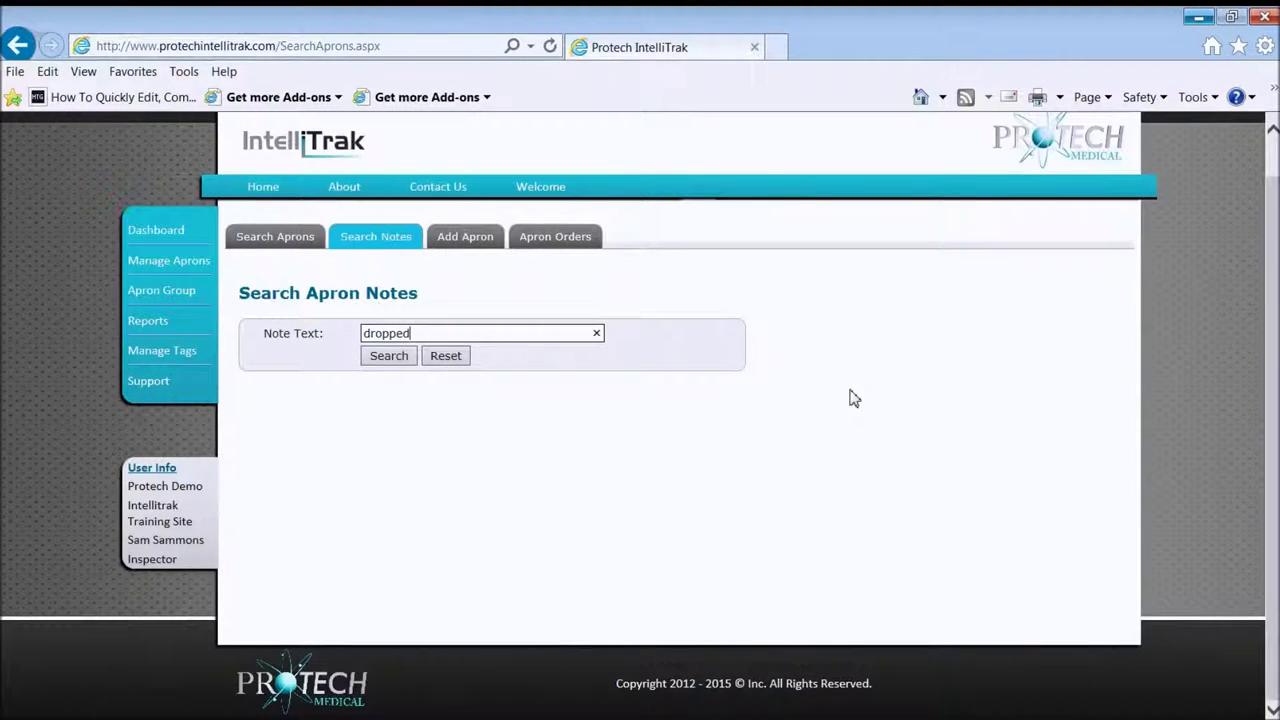
click(389, 356)
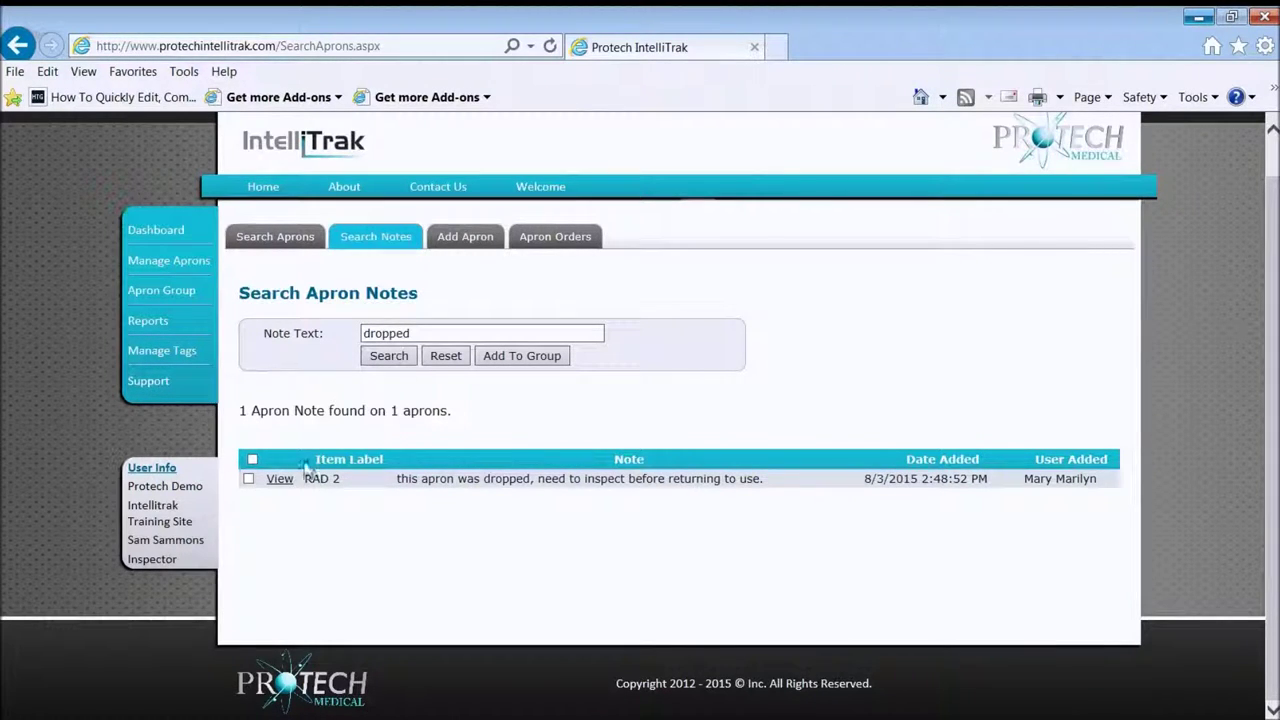
Open the form for adding an apron, review its fields and set the manufacturer to Protech.
click(470, 240)
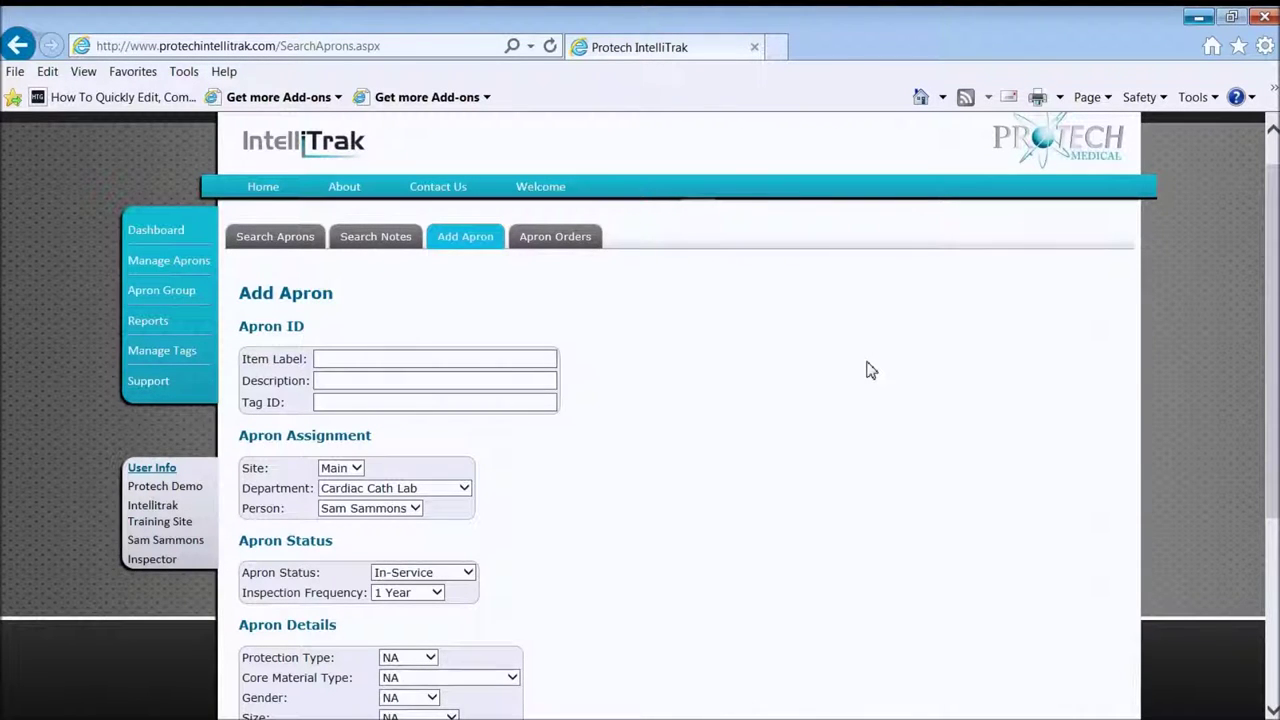
drag(1271, 276, 1273, 350)
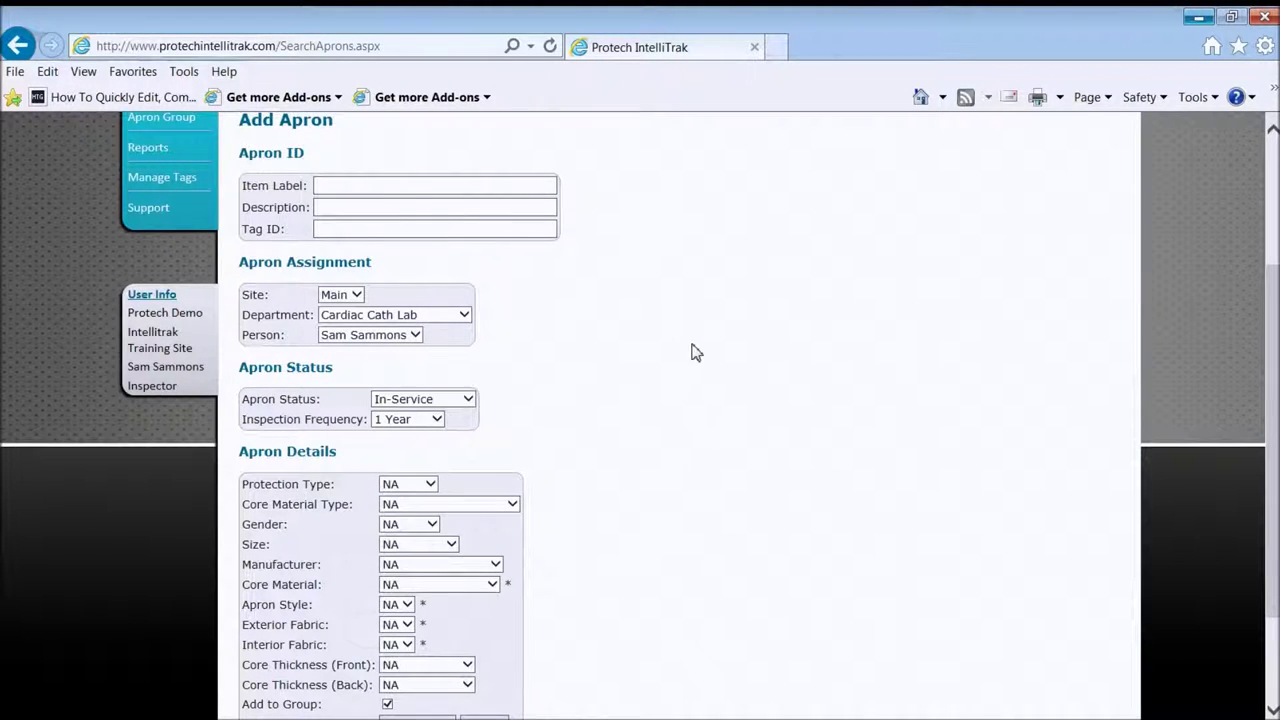
scroll(1272, 355, down, 3)
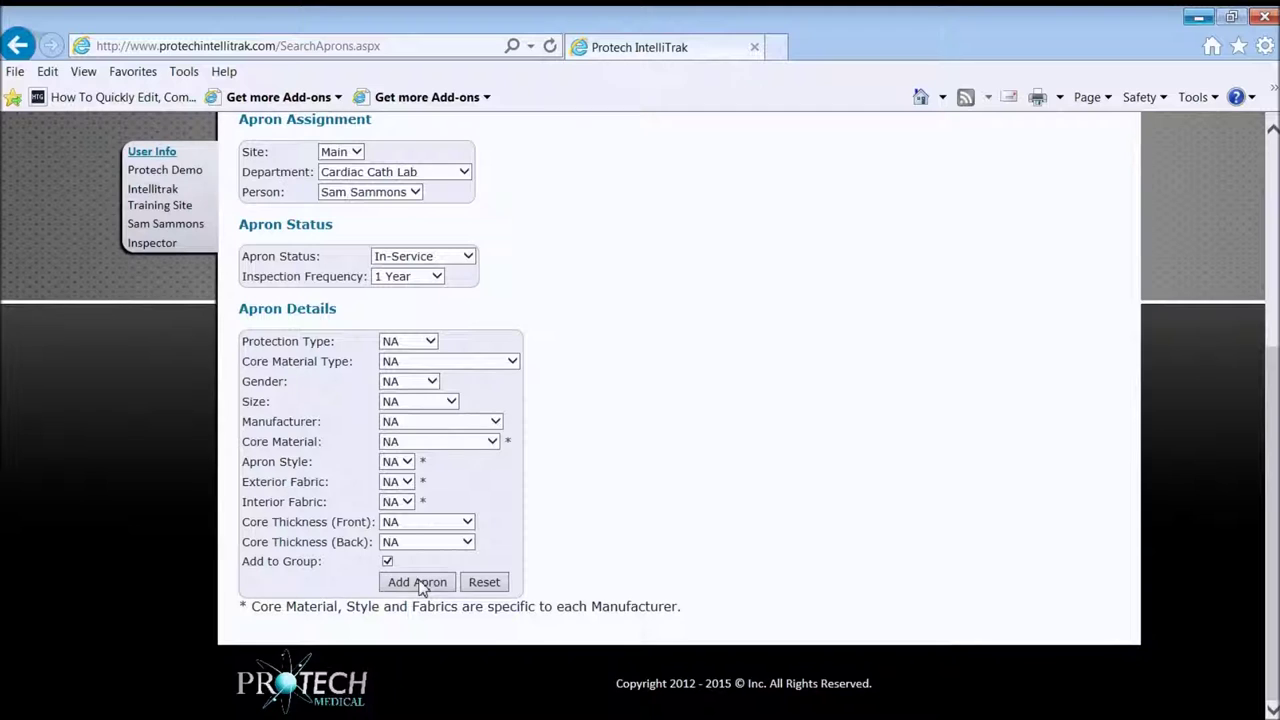
click(496, 423)
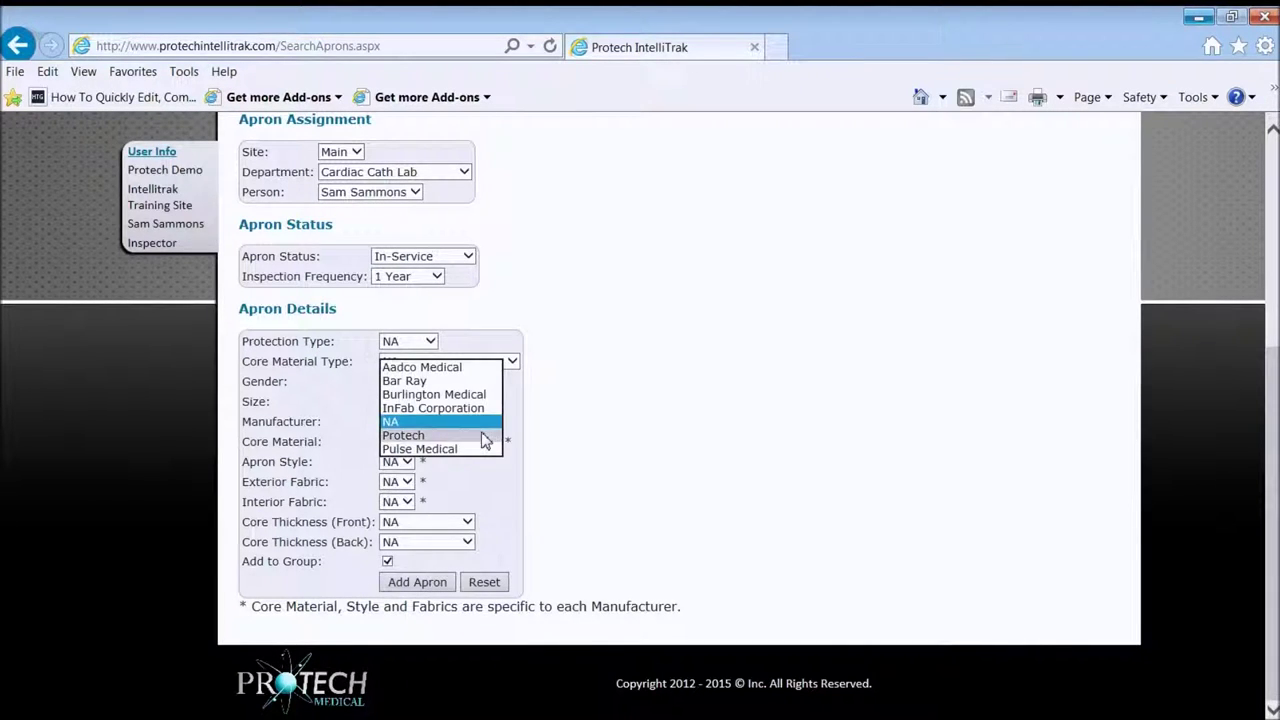
click(491, 437)
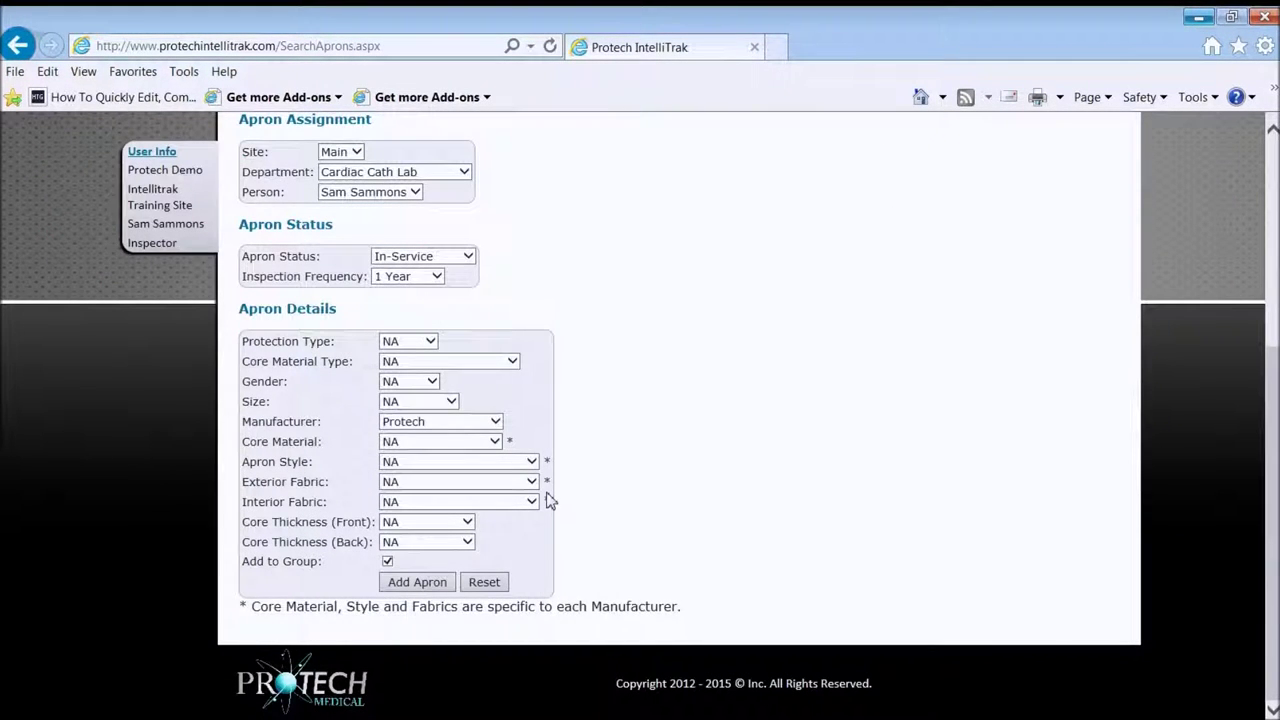
Set the new apron's core material to Lead-Free and its style to LuXray Back Relief.
click(494, 442)
click(490, 457)
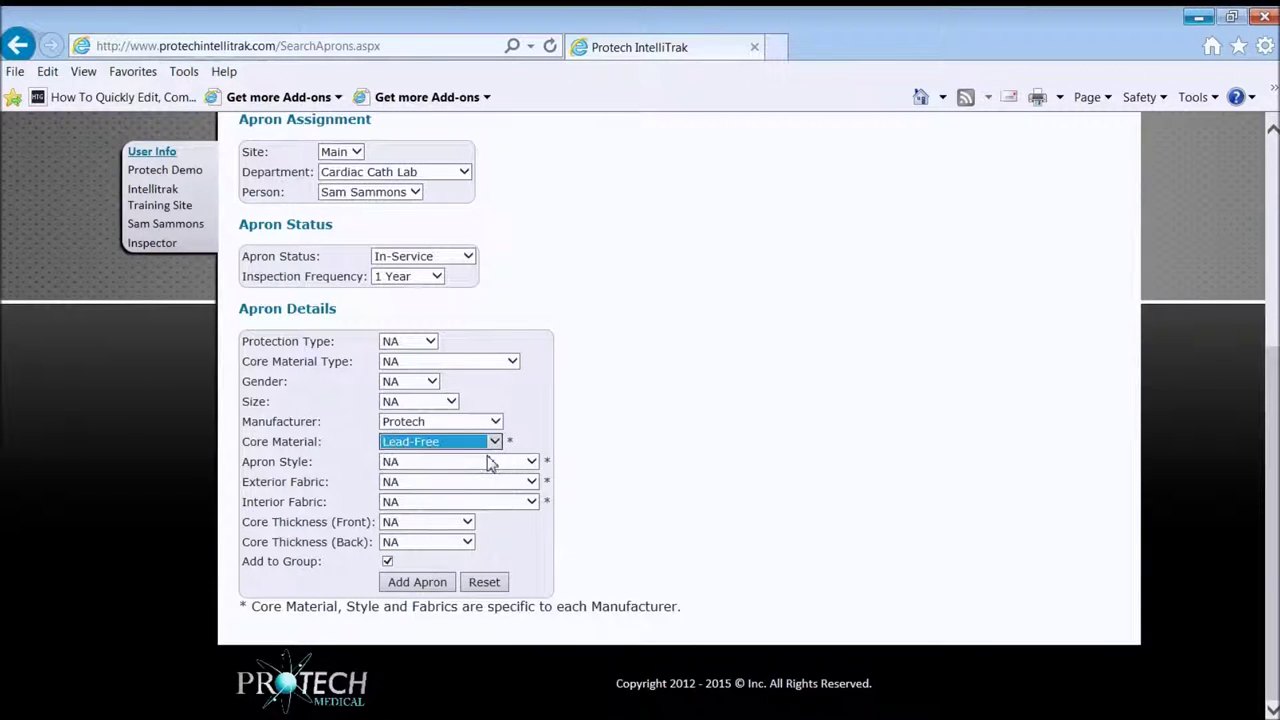
click(532, 466)
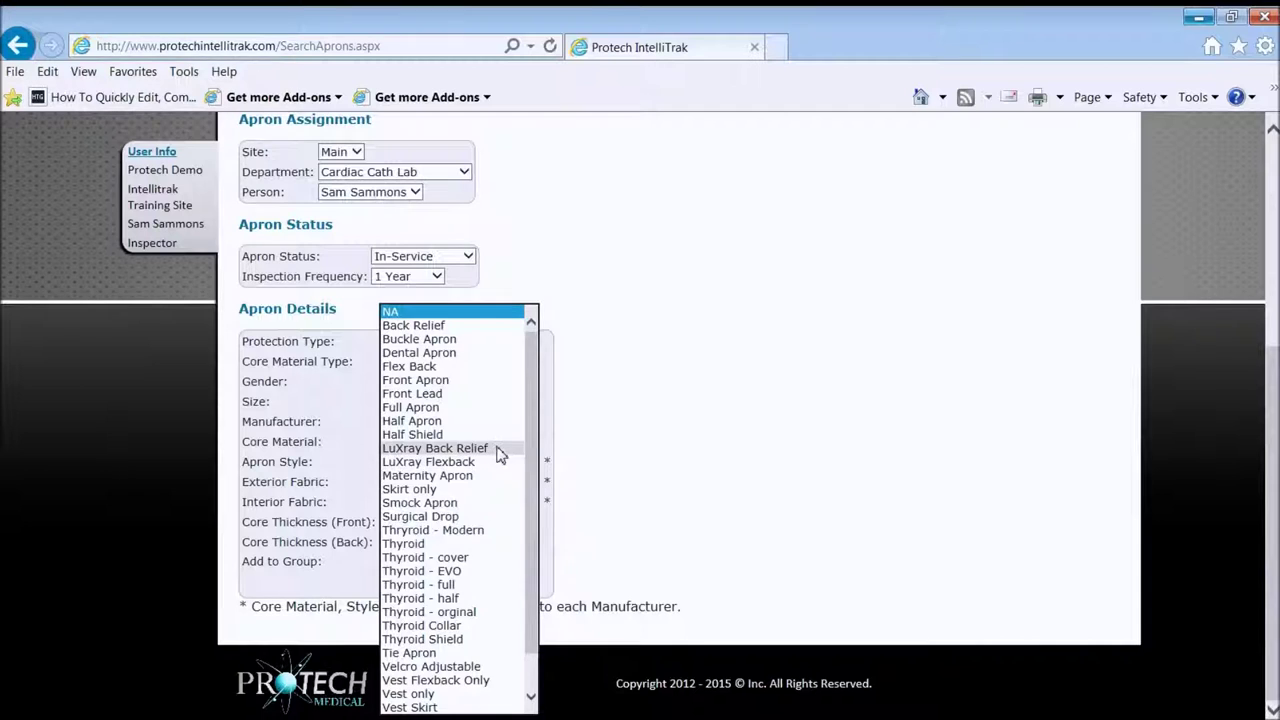
click(497, 448)
Set the new apron's exterior fabric to Neo Tie Dye and its interior fabric to Gray Flowers.
click(535, 484)
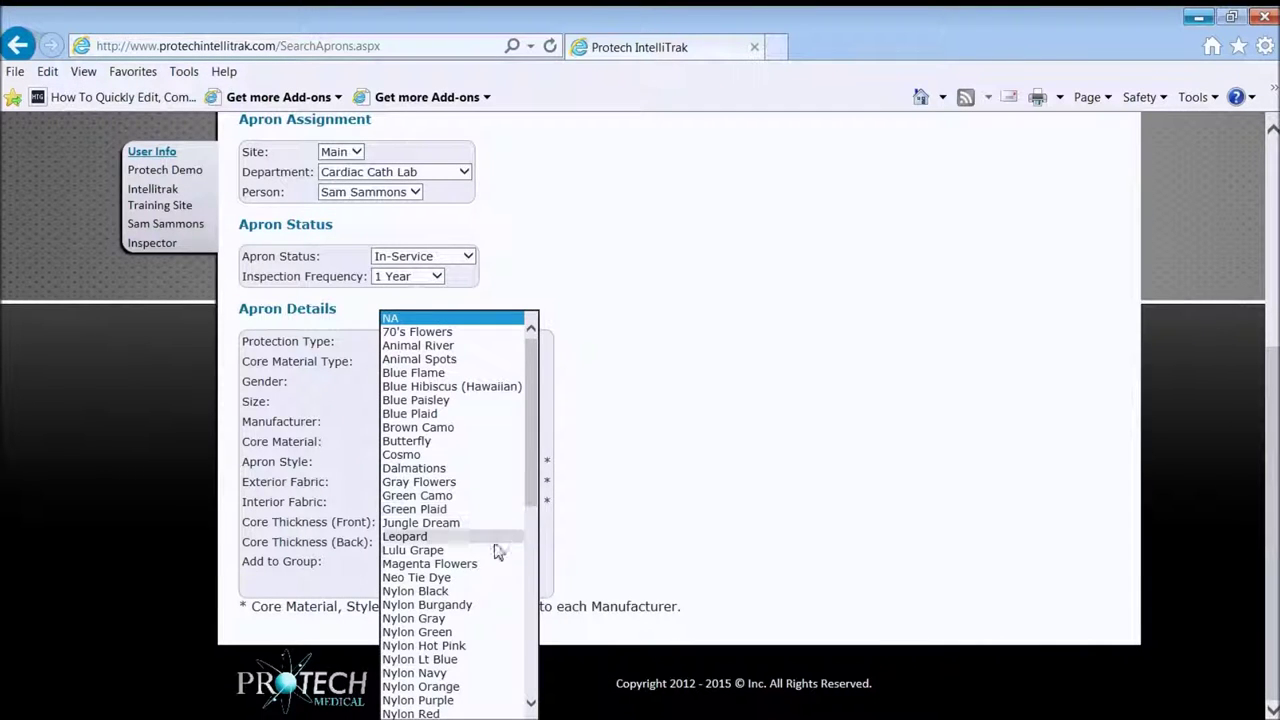
click(493, 578)
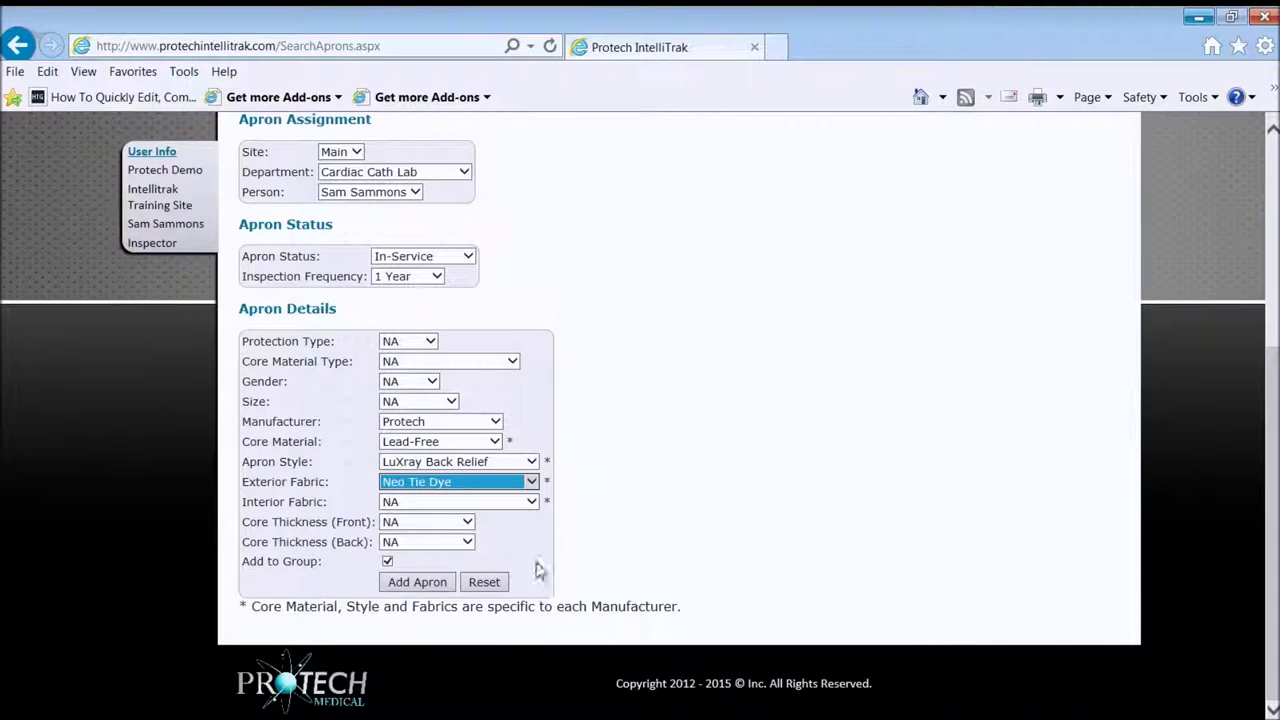
click(531, 482)
click(494, 489)
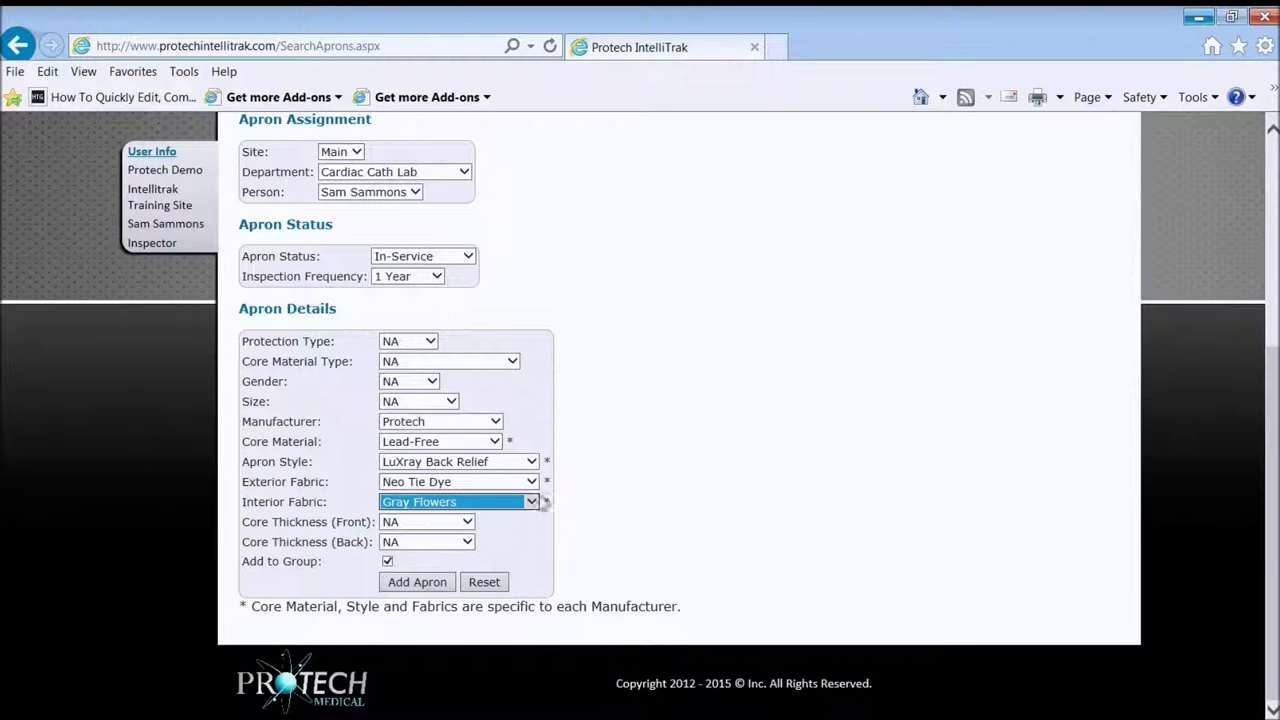
Leave the new apron form without adding the apron and return to the apron search page.
drag(1270, 470, 1265, 285)
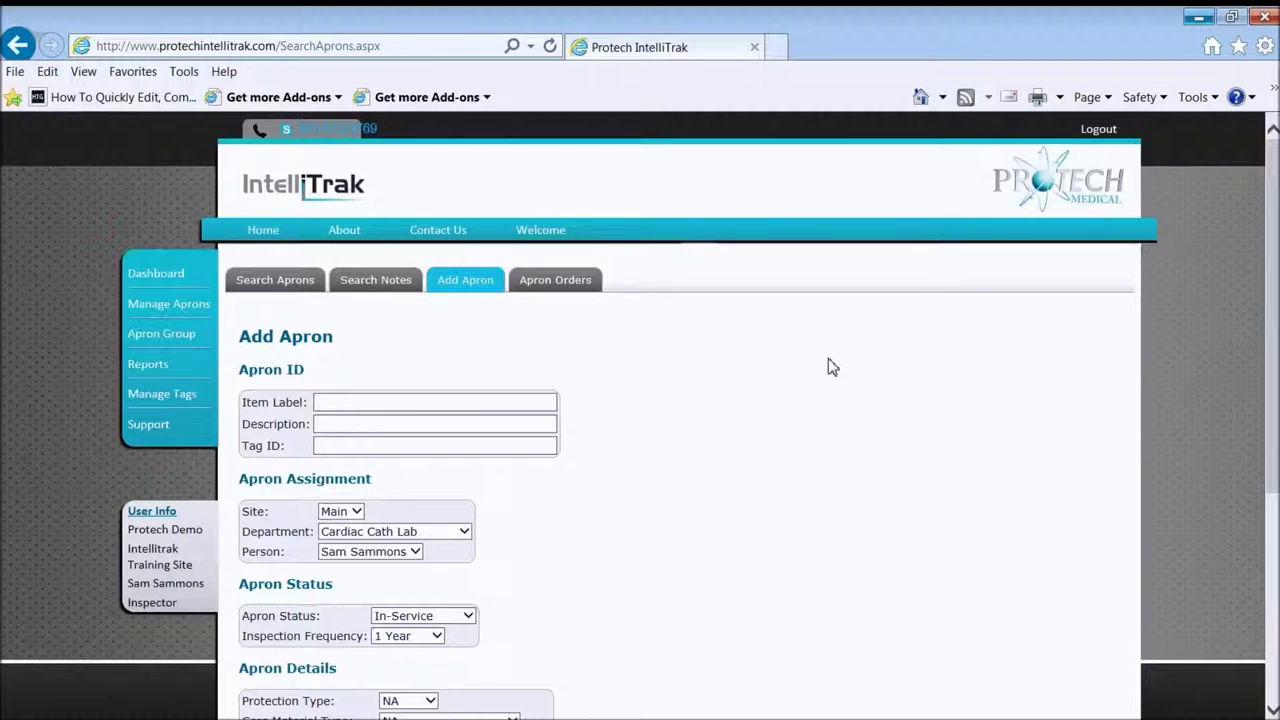
click(184, 307)
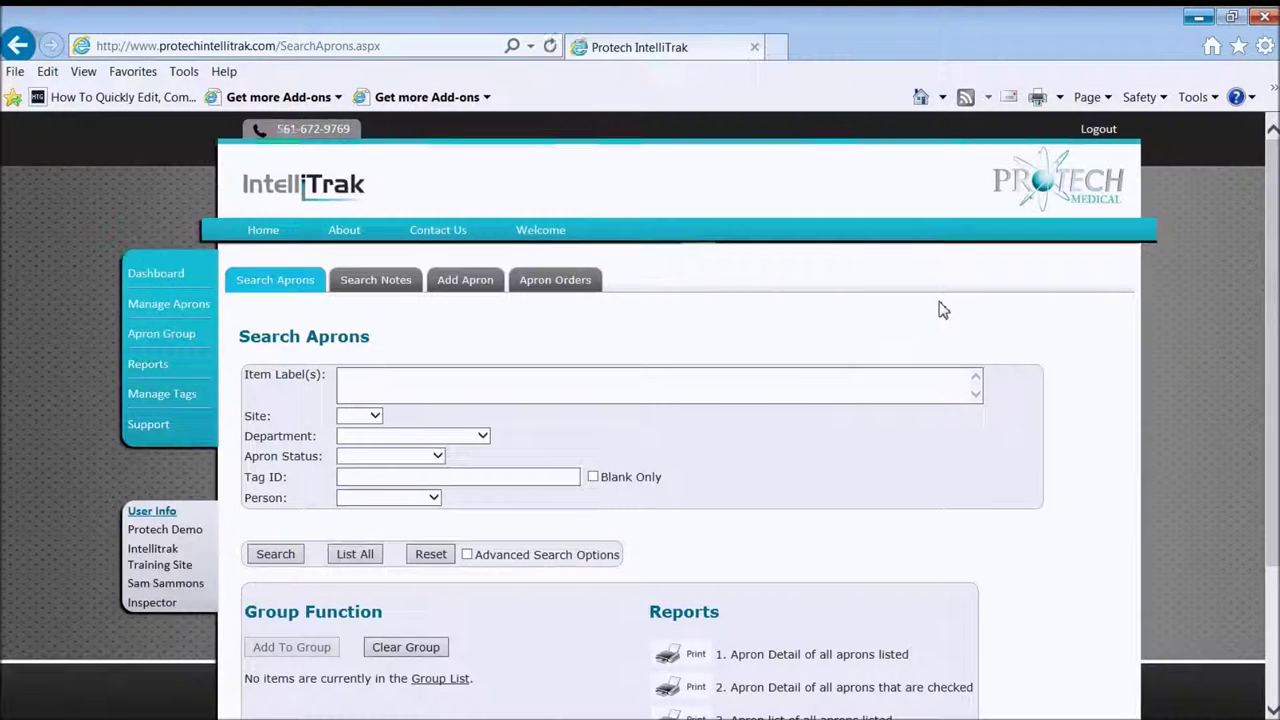